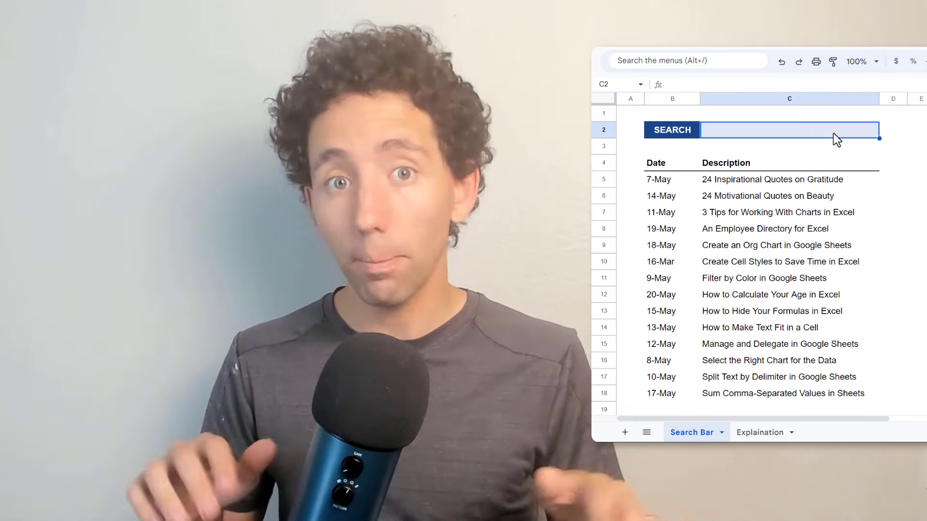
Search the list for 'Google Sheets', then for 'Excel'
type("Google Sheets")
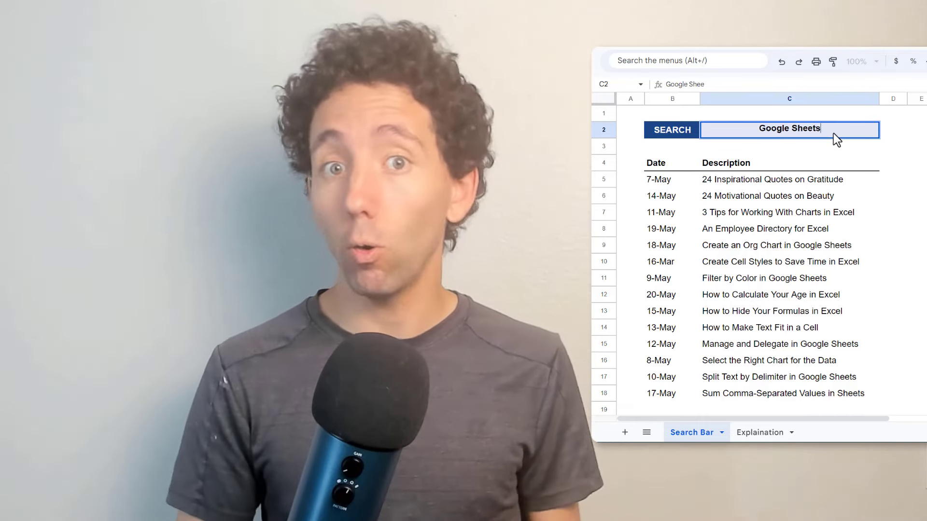
key("Return")
left_click(837, 129)
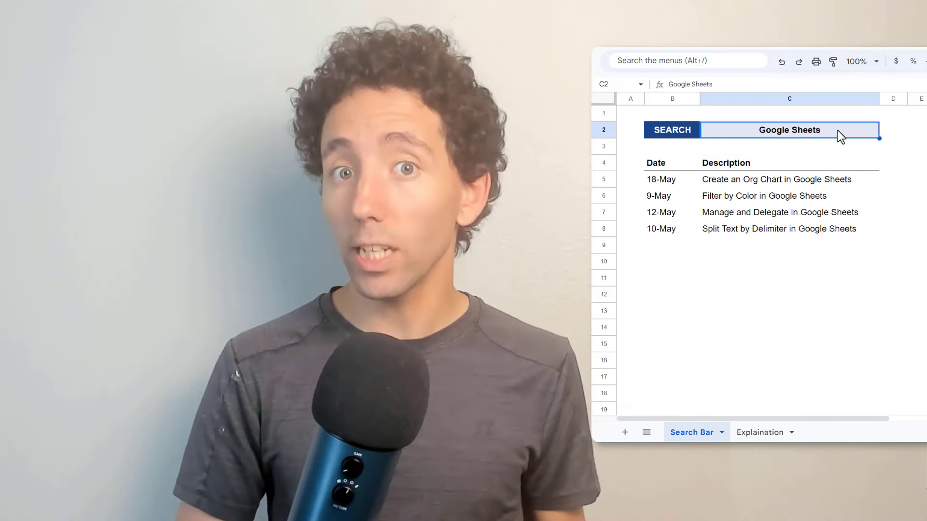
type("Excel")
key("Return")
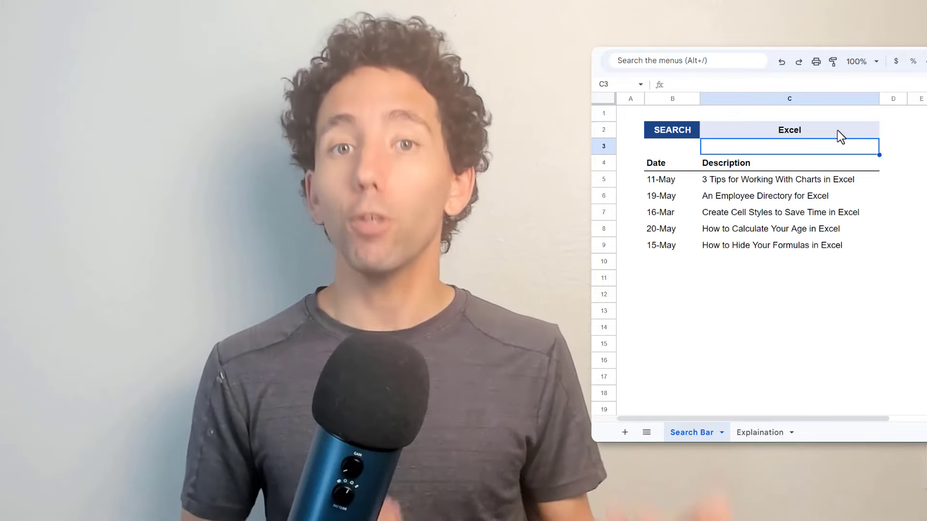
Search for 'Formula', then 'Text', and begin typing 'Google She' as a new term
left_click(837, 129)
type("Formula")
key("Return")
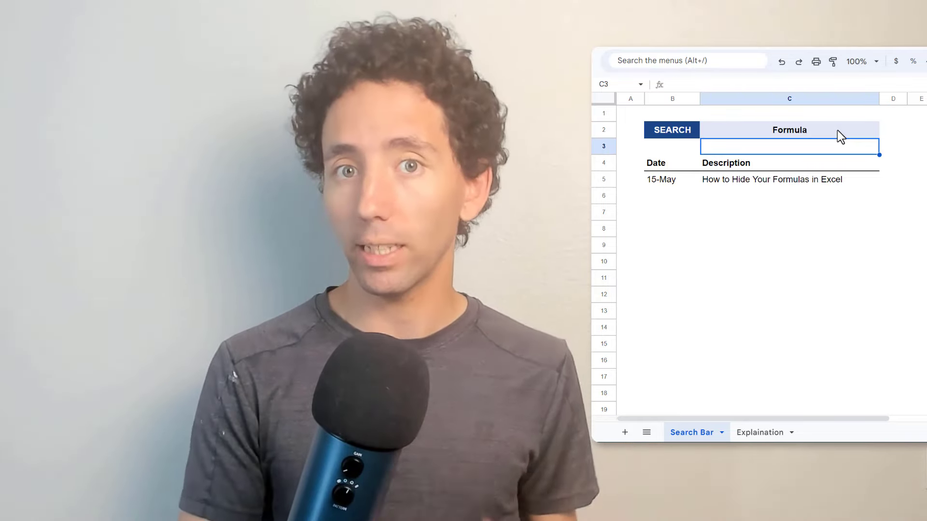
left_click(837, 130)
type("Text")
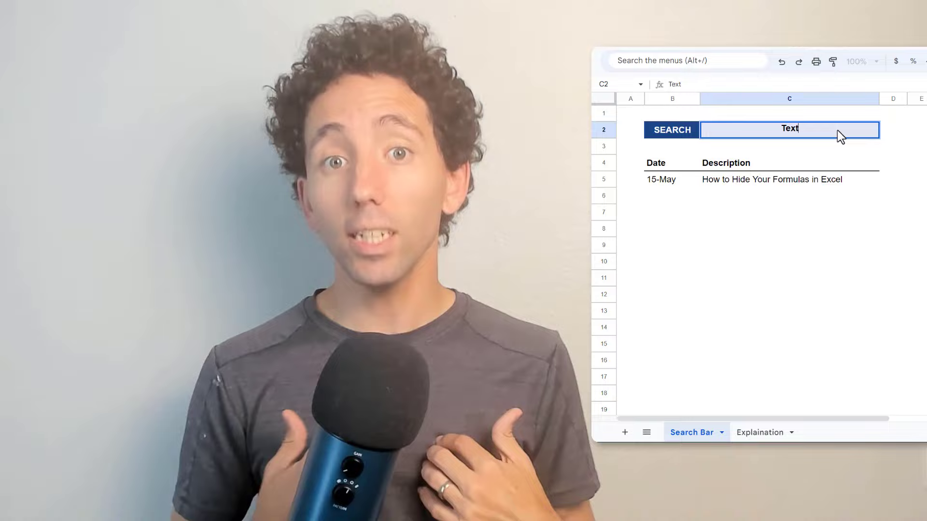
key("Return")
left_click(837, 129)
type("Google She")
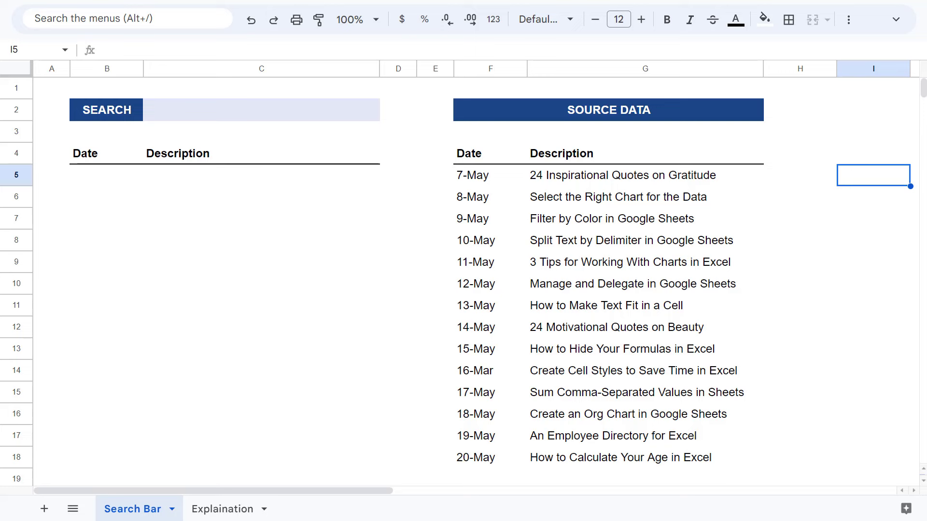
Enter =FILTER(F5:G18,ISNUMBER(SEARCH(C2,G5:G18))) in B5 to return rows matching C2
left_click(121, 178)
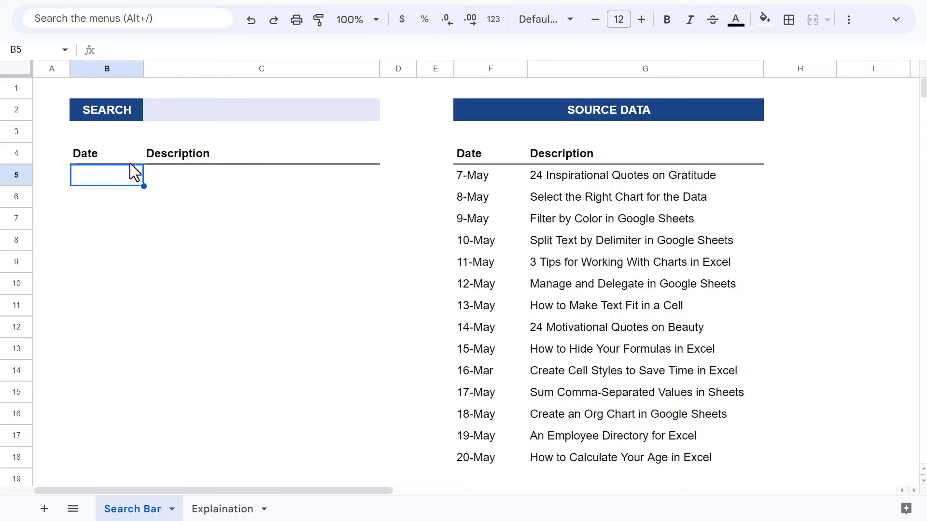
left_click(187, 50)
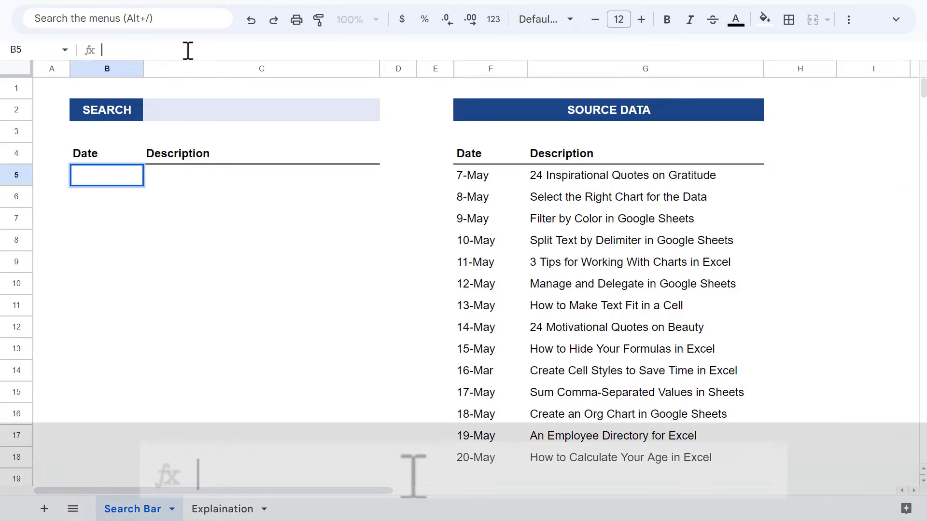
type("=FILTER(")
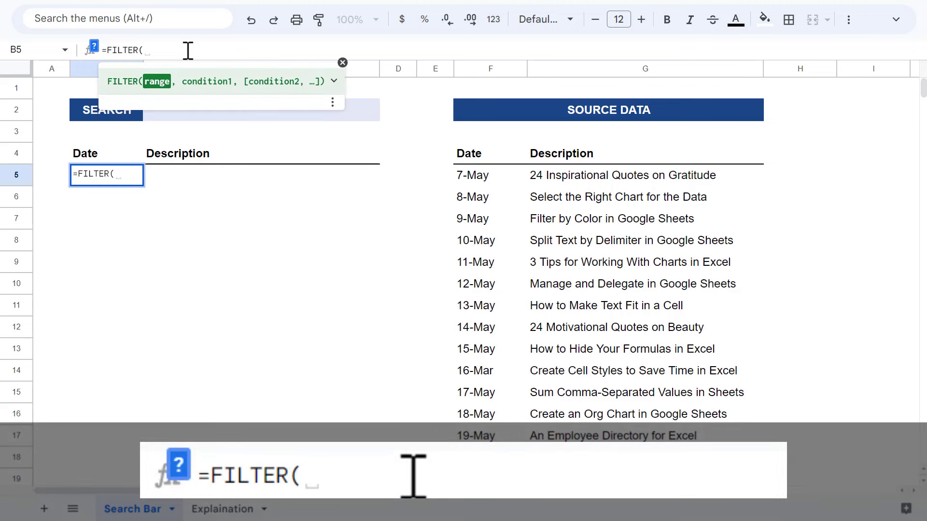
left_click_drag(463, 177, 613, 456)
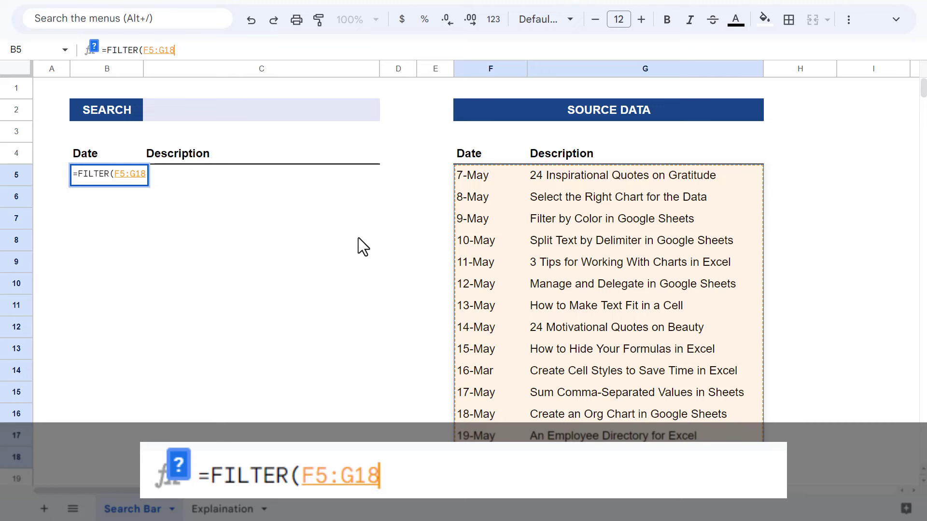
type(",")
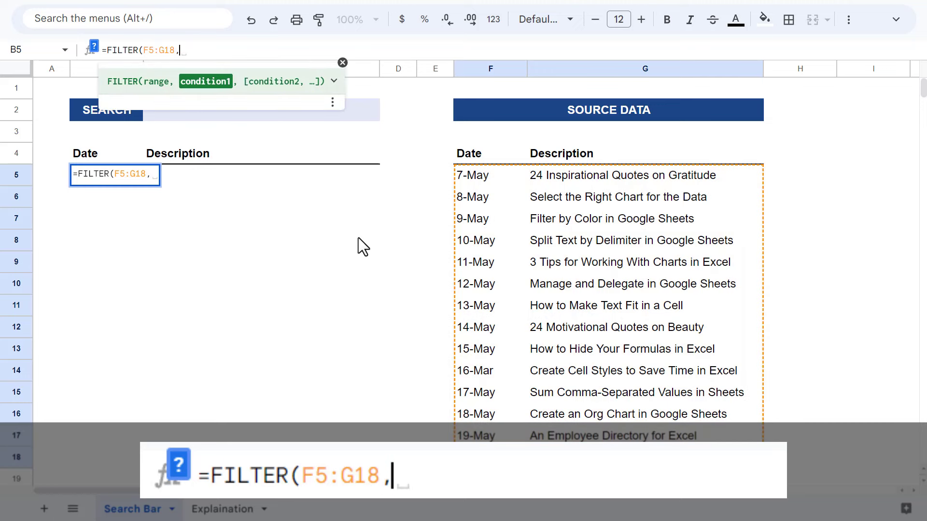
key("BackSpace")
type("ISNUMBER(")
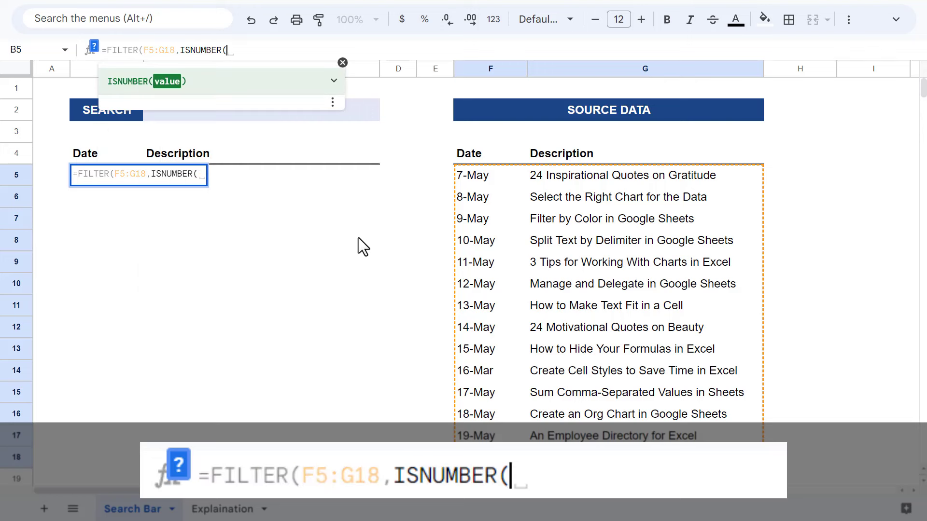
type("SEARCH(")
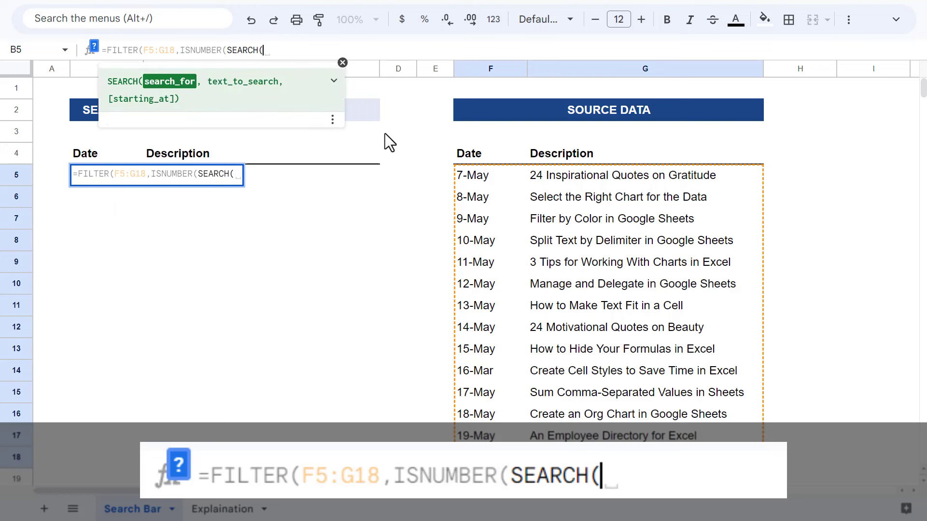
left_click(360, 114)
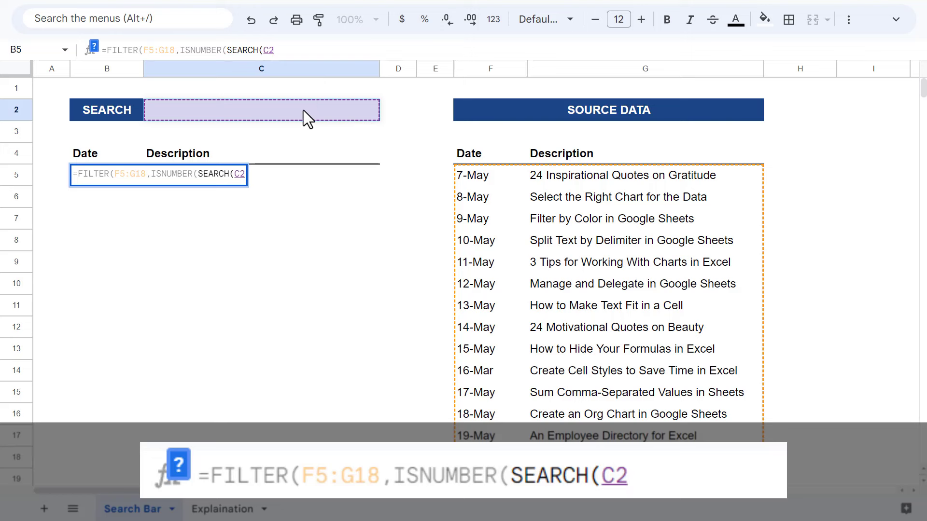
type(",")
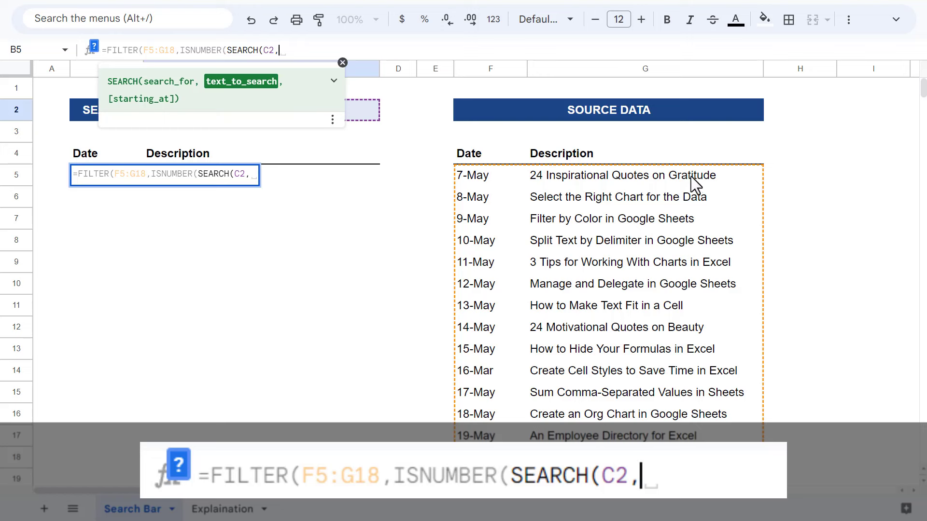
left_click_drag(691, 177, 663, 457)
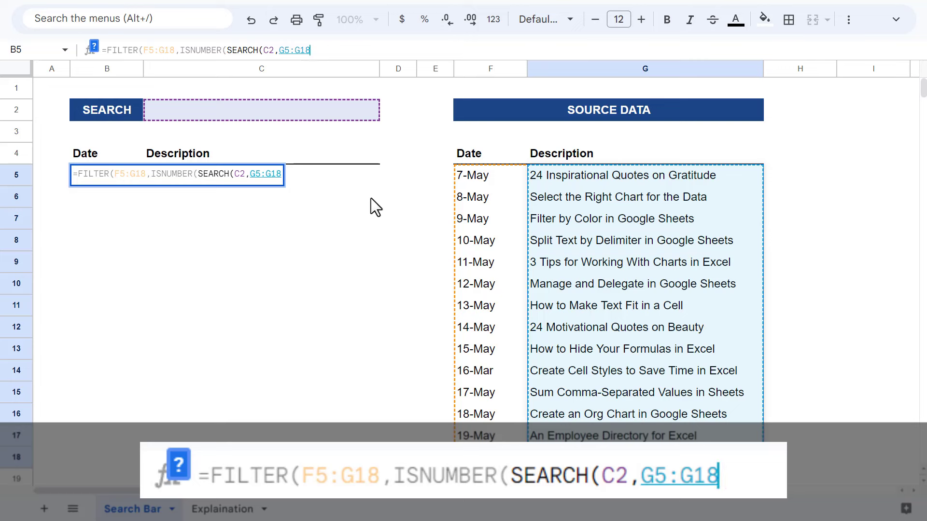
type(")))")
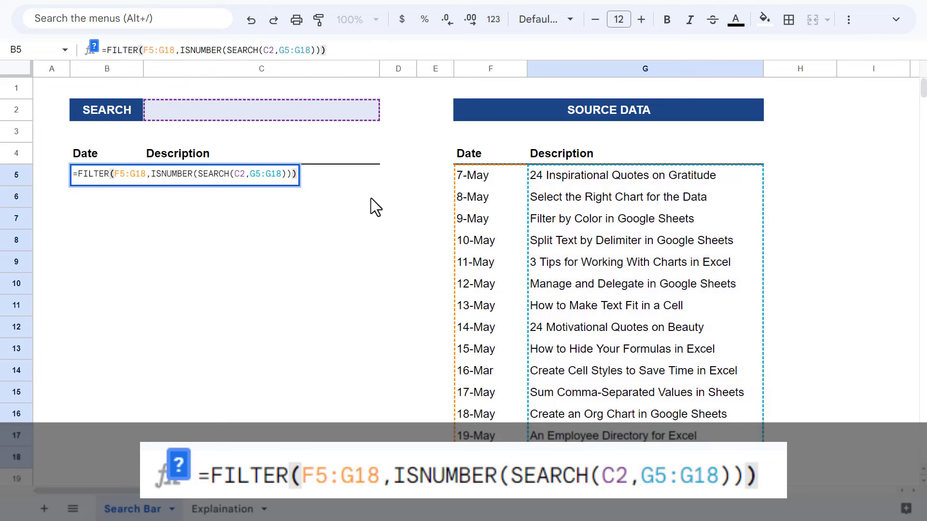
key("Return")
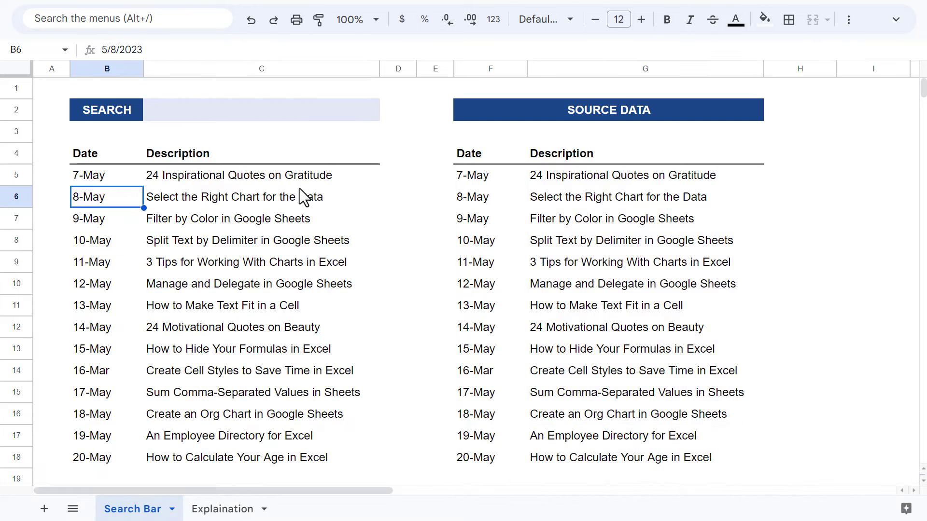
Enter 'Google Sheets' in C2, narrowing the results to four articles
left_click(302, 111)
type("Googl")
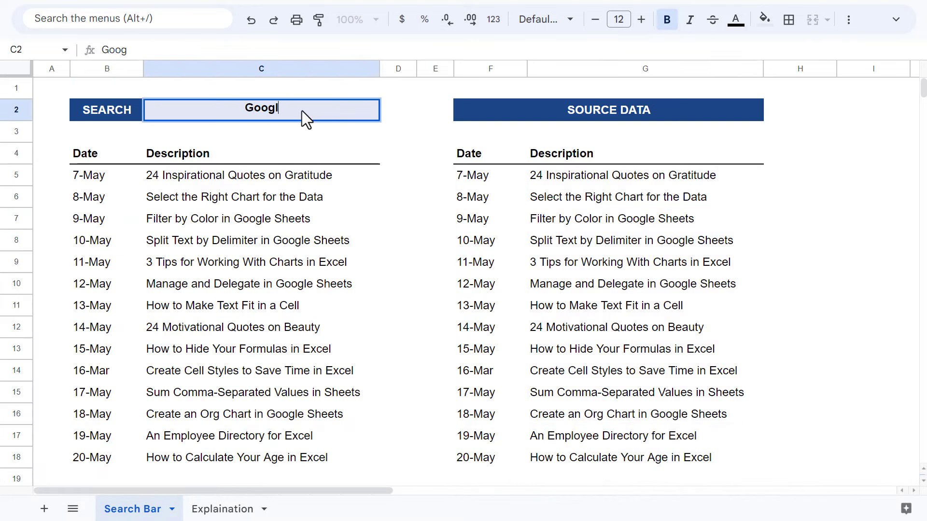
type("e Sheets")
key("Return")
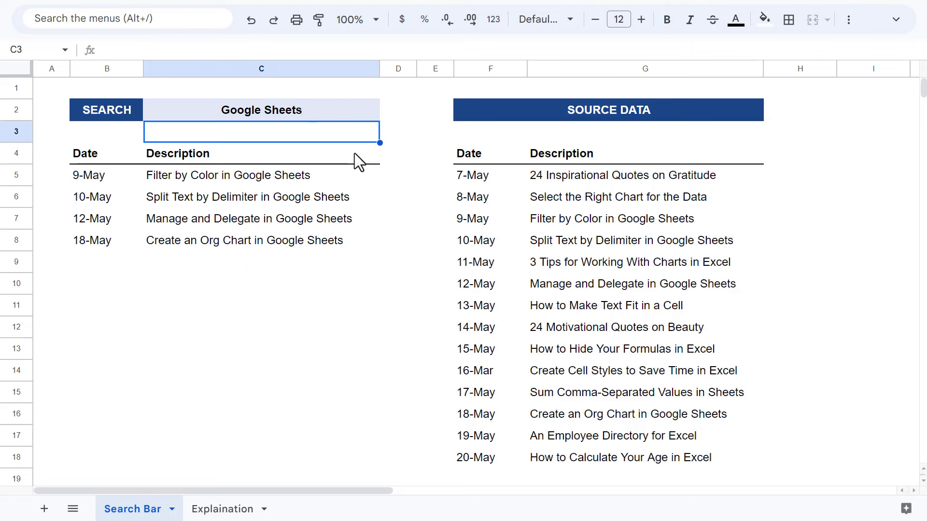
left_click(360, 114)
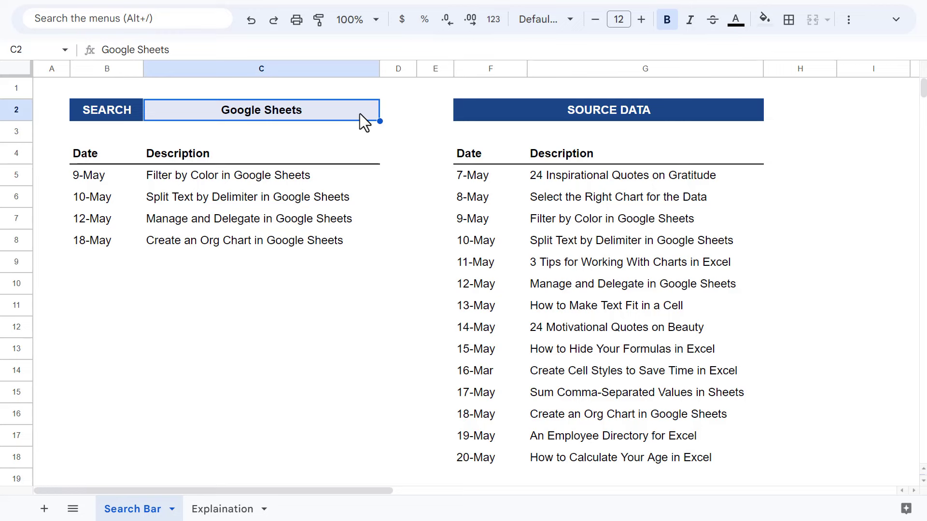
On the Explaination sheet, fill E5:E18 with =SEARCH($J$2,C5)
left_click(223, 511)
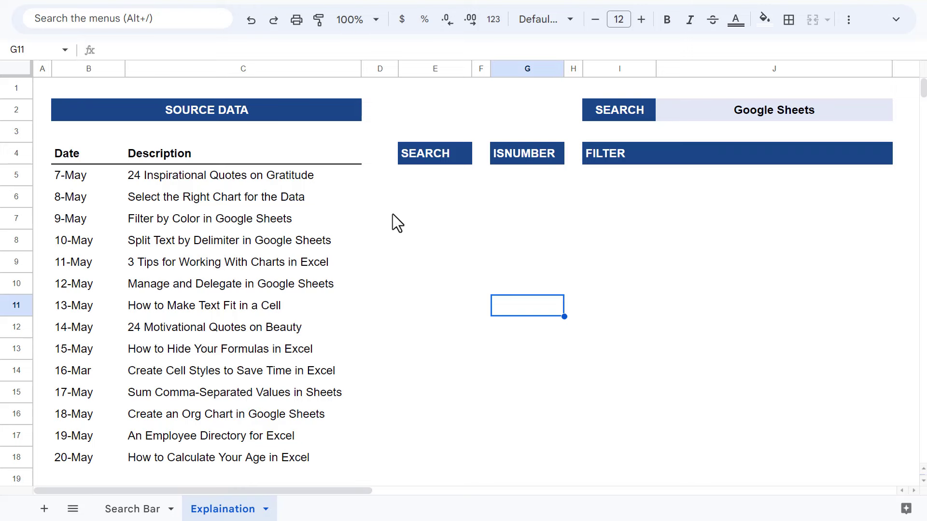
left_click(427, 179)
type("=sea")
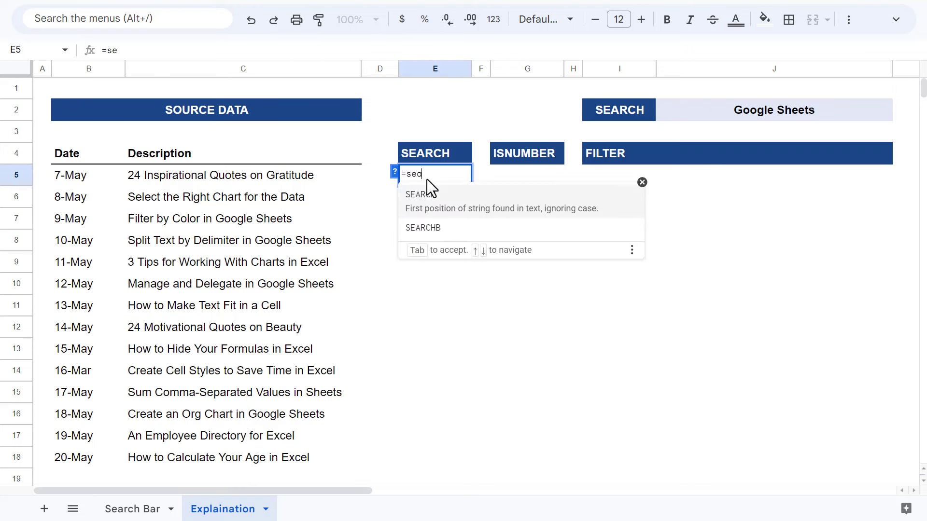
type("rch")
key("Tab")
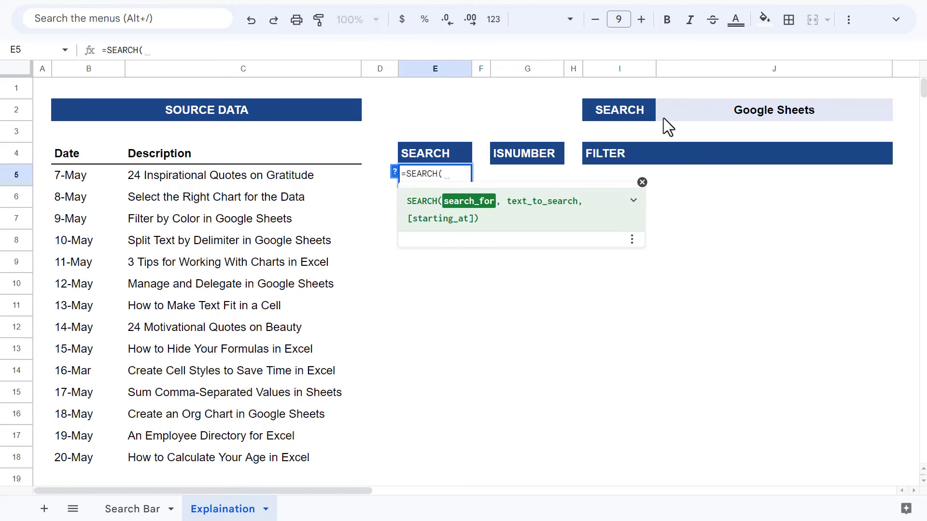
left_click(693, 117)
key("F4")
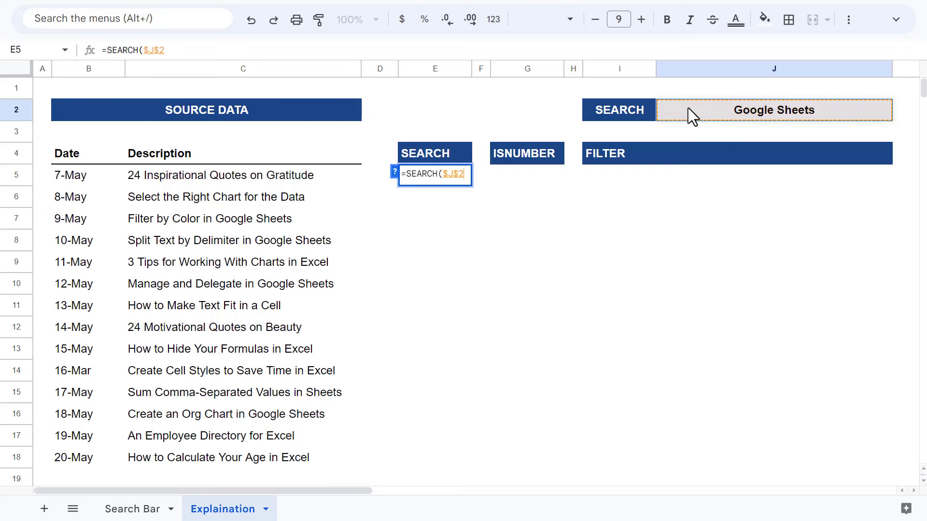
type(",")
left_click(353, 179)
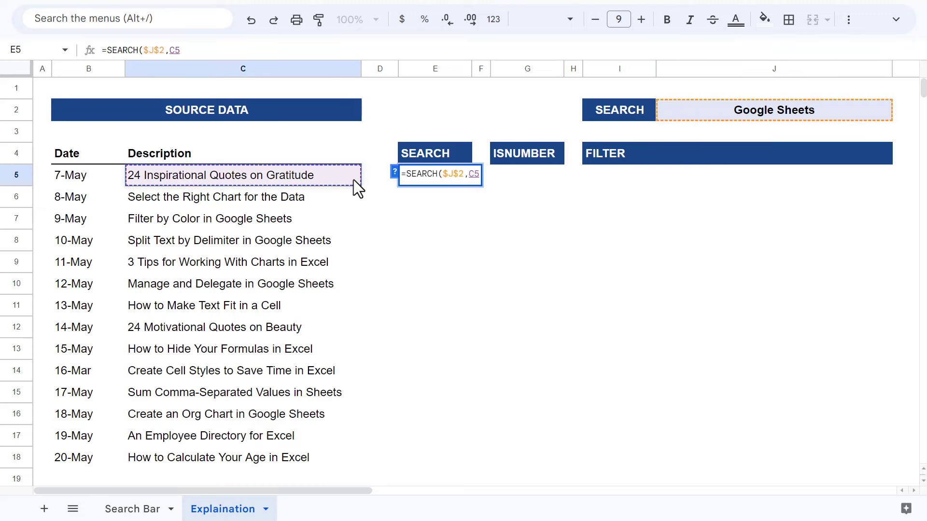
key("Return")
left_click(442, 171)
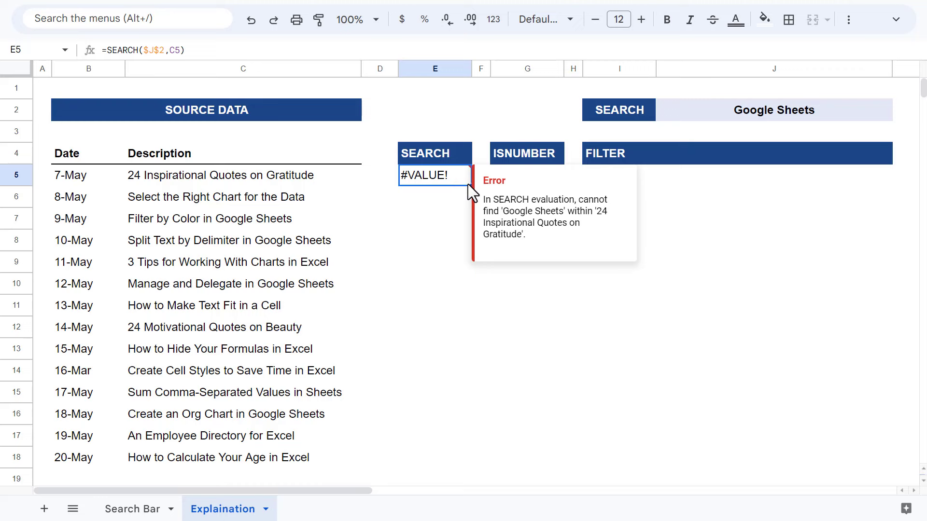
left_click_drag(472, 186, 430, 456)
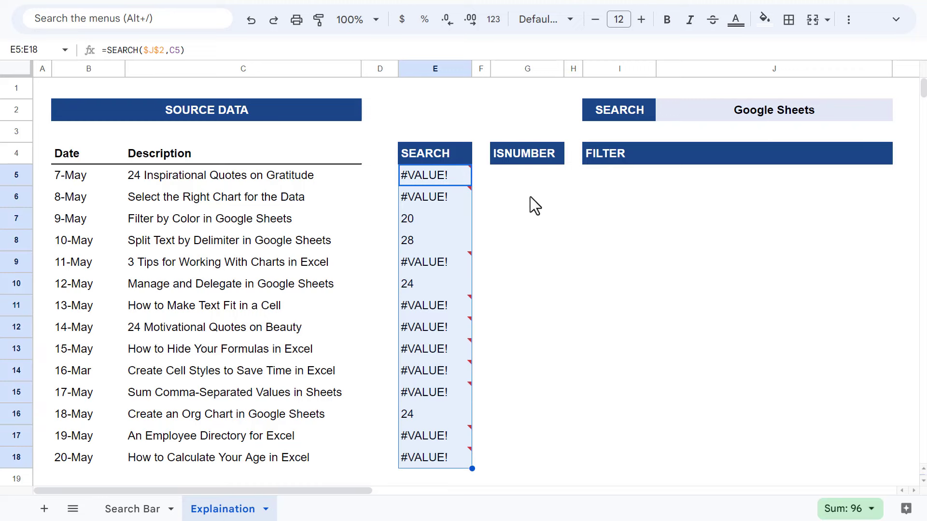
Start an =ISNUMBER( formula in G5
left_click(533, 179)
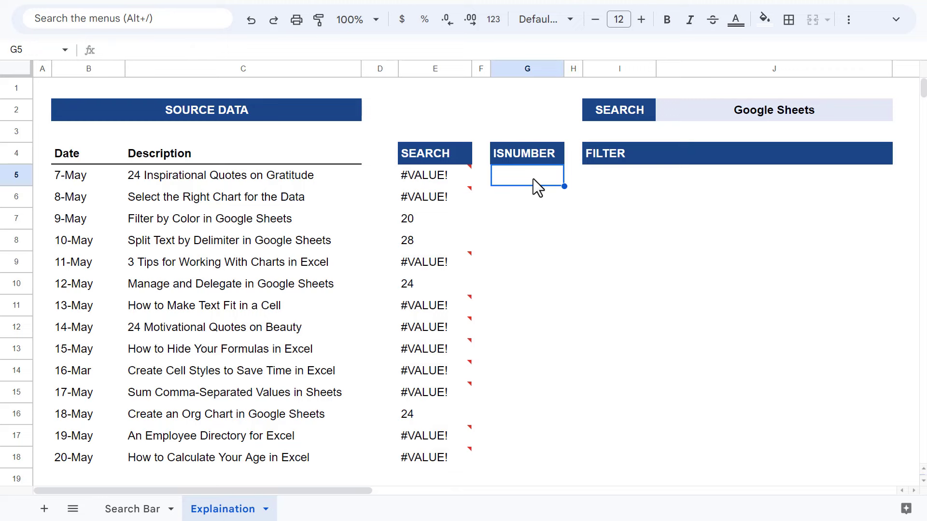
type("=isnumb")
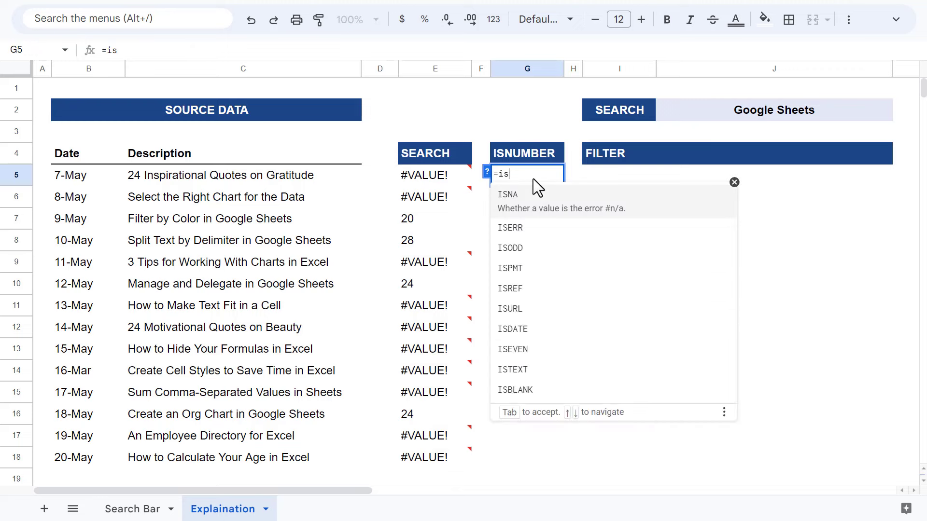
key("Tab")
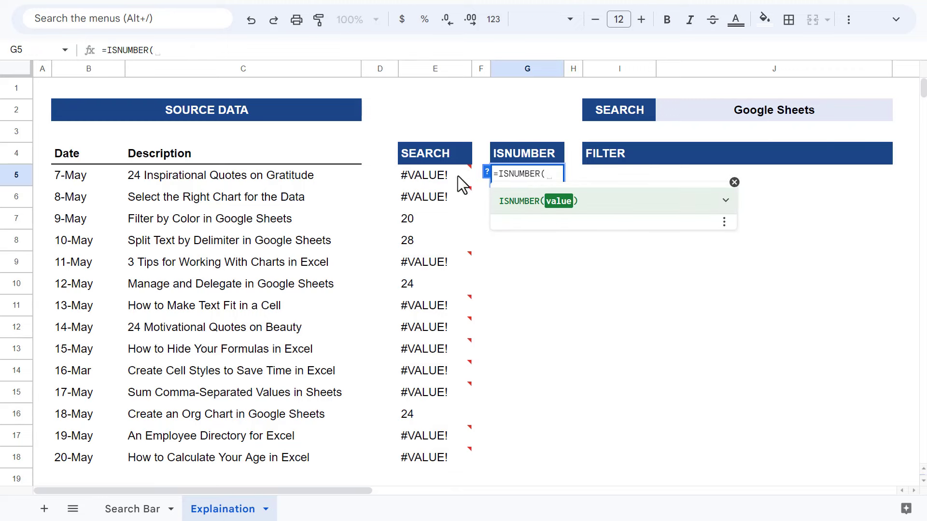
Complete =ISNUMBER(E5) in G5 and fill it down to G18
left_click(445, 176)
type(")")
key("Return")
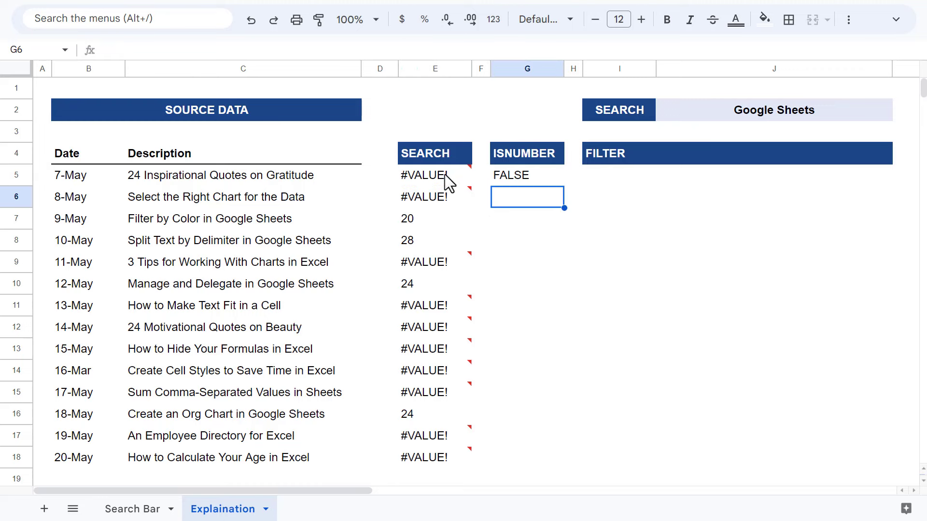
left_click(544, 174)
left_click_drag(561, 184, 544, 458)
left_click(626, 184)
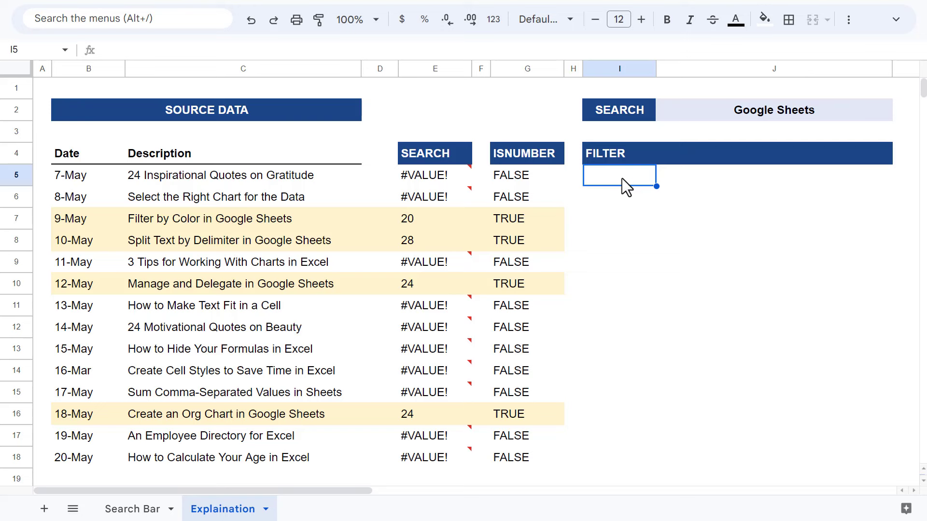
Enter =FILTER(B5:C18,G5:G18) in I5 to list the four TRUE records
type("=filt")
key("Tab")
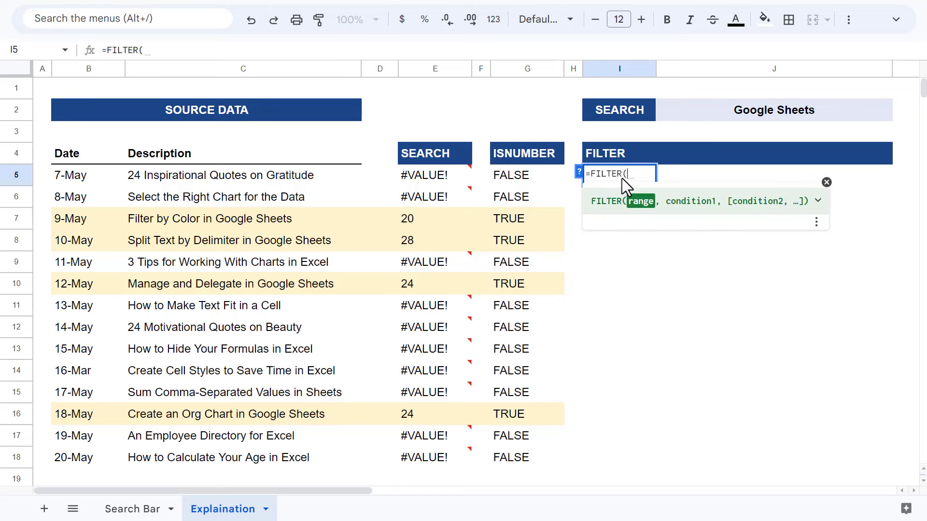
left_click_drag(93, 181, 183, 463)
type(",")
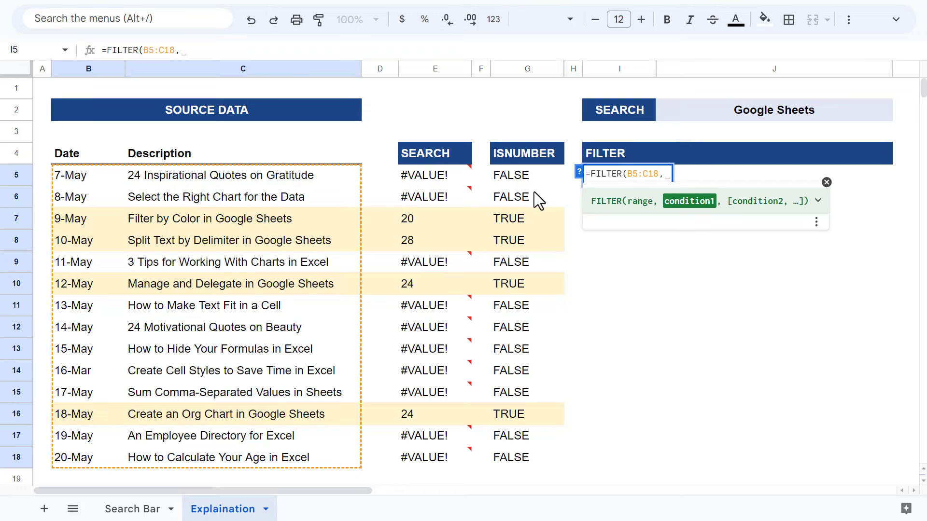
left_click(534, 181)
left_click_drag(537, 190, 508, 453)
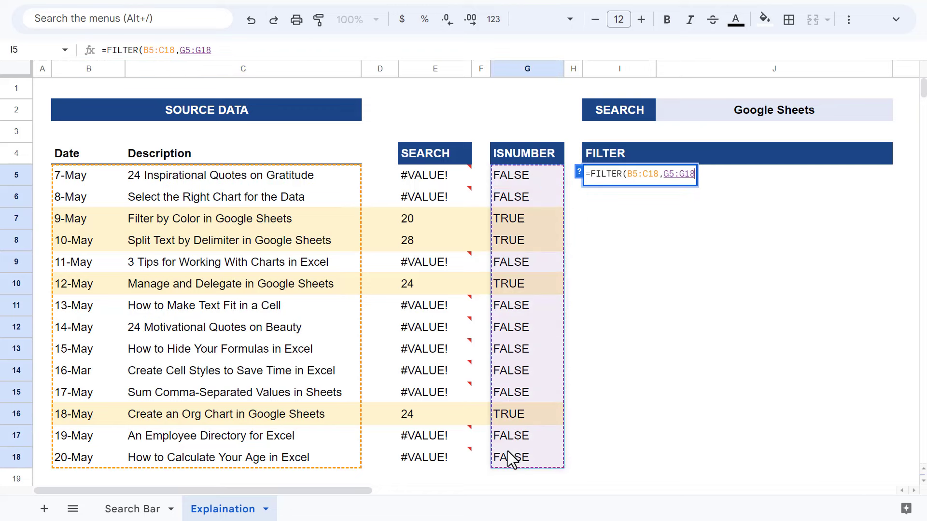
type(")")
key("Return")
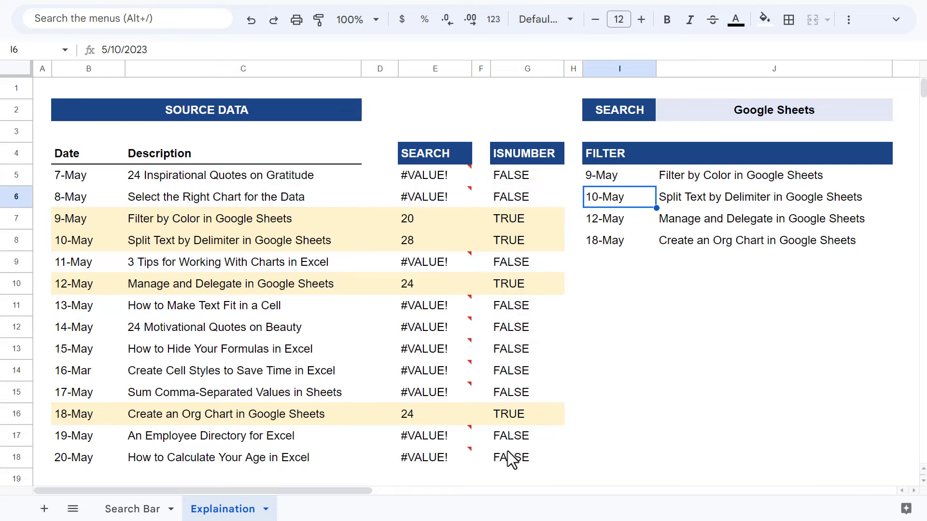
left_click(628, 292)
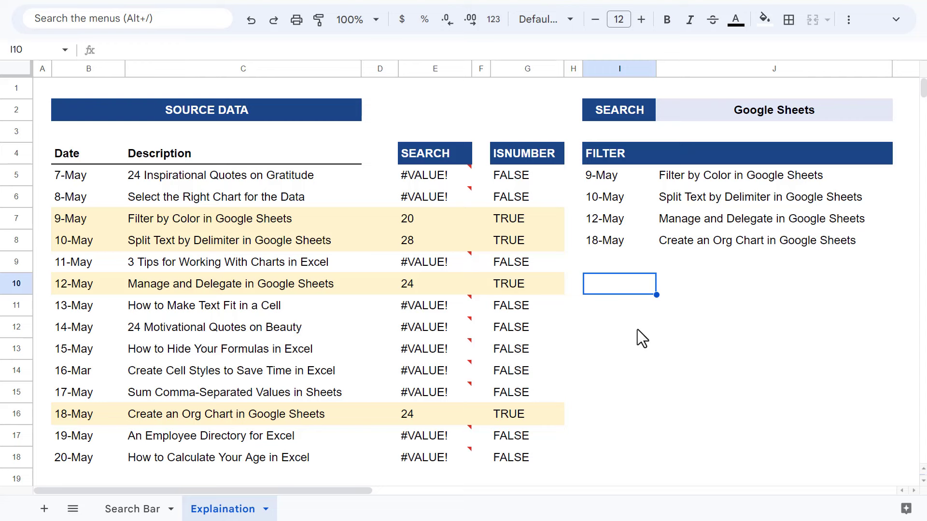
On Search Bar, wrap B5's FILTER formula in SORT(...,2,TRUE) to sort by description ascending
left_click(144, 511)
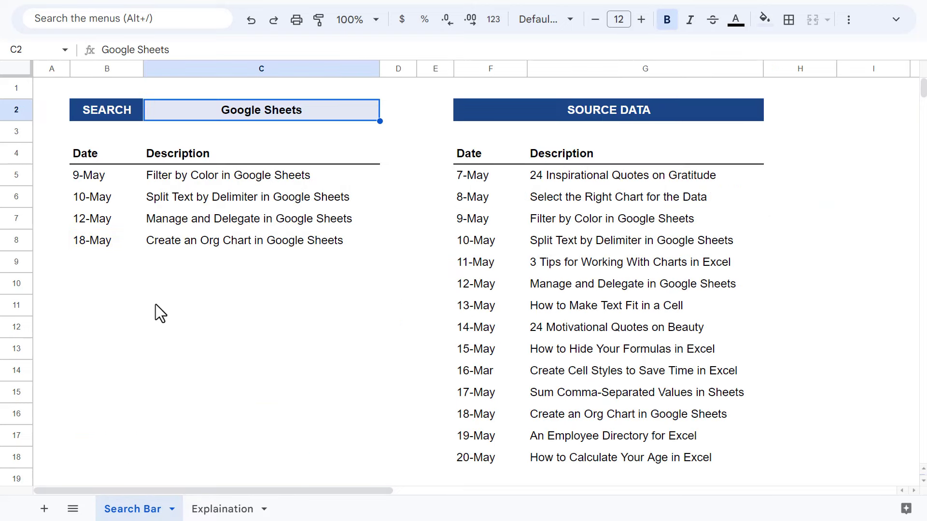
left_click(117, 179)
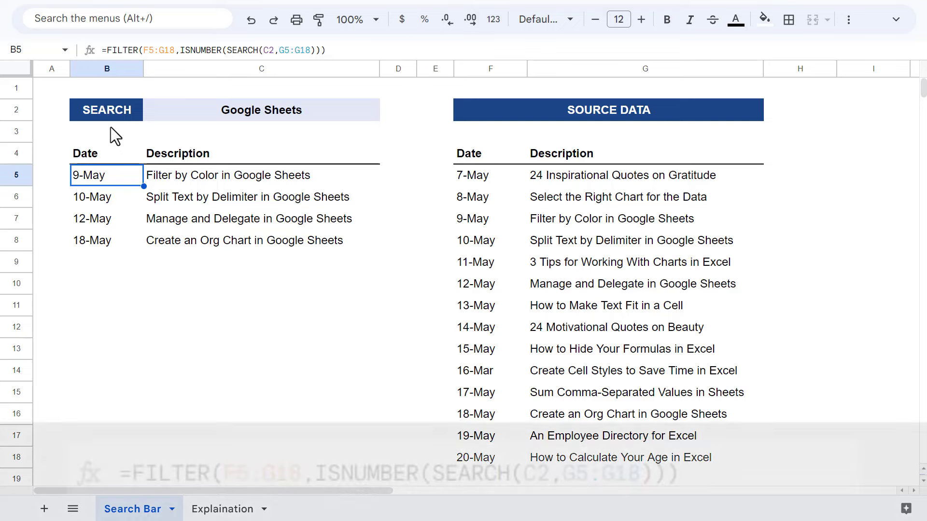
left_click(110, 49)
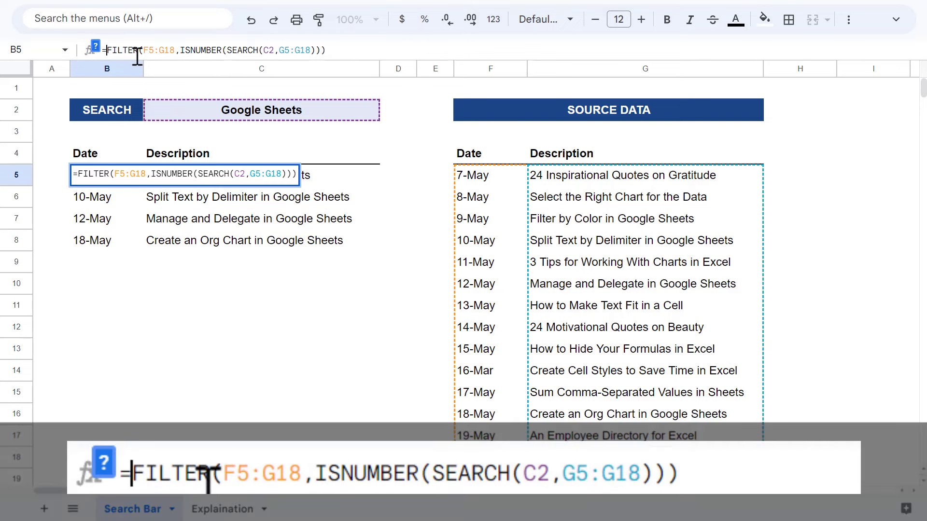
type("SORT(")
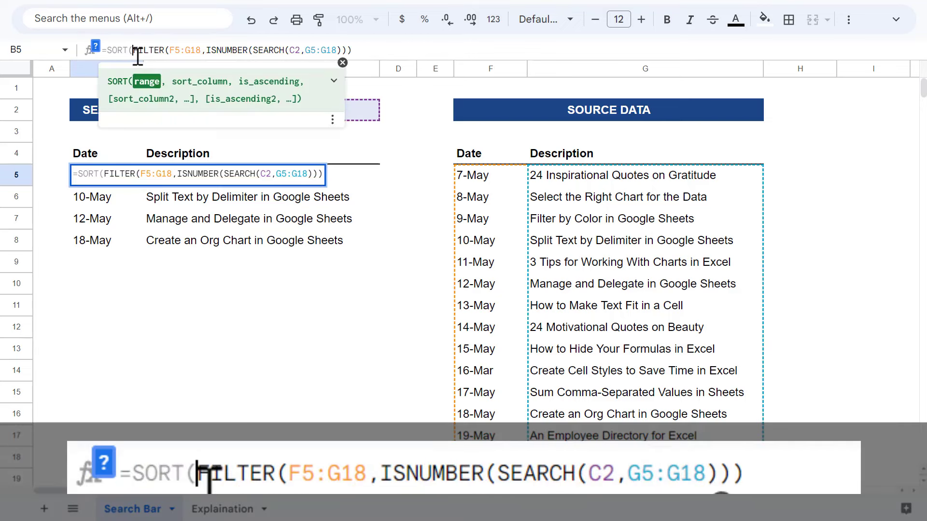
left_click(340, 50)
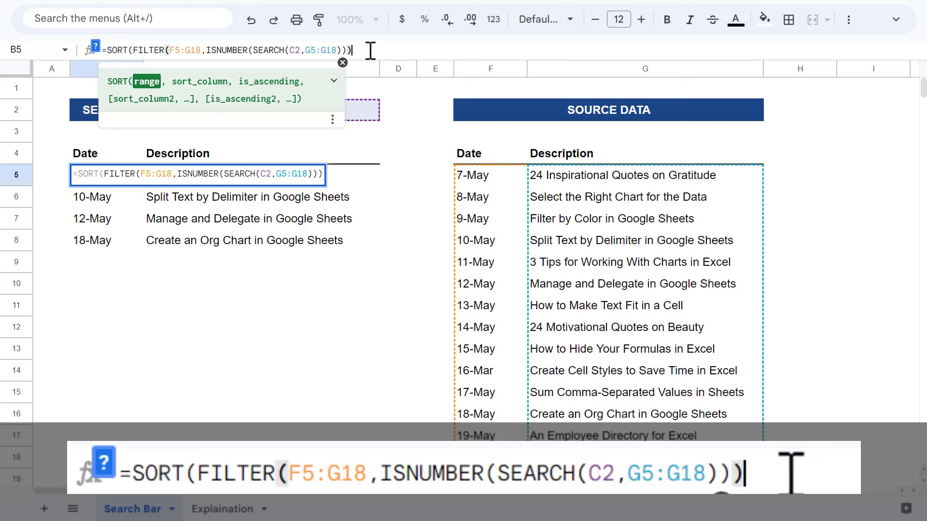
type(",")
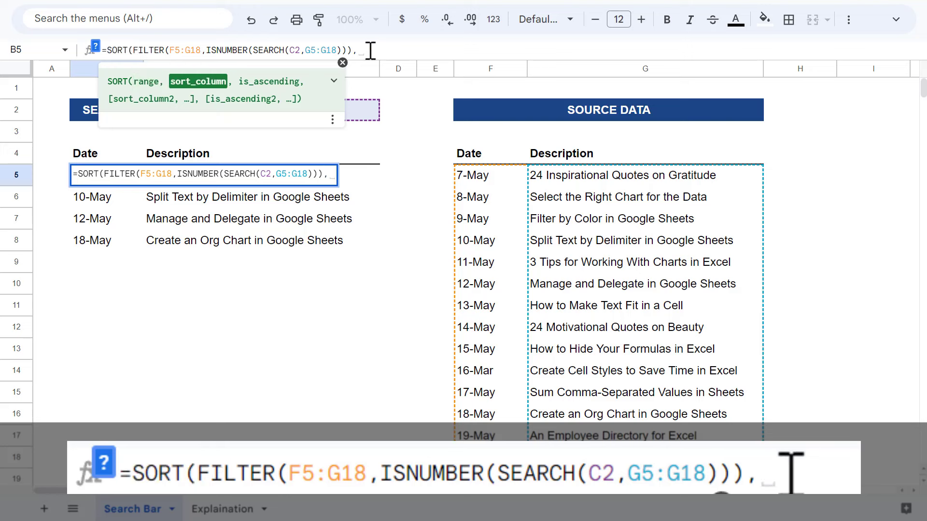
type("2")
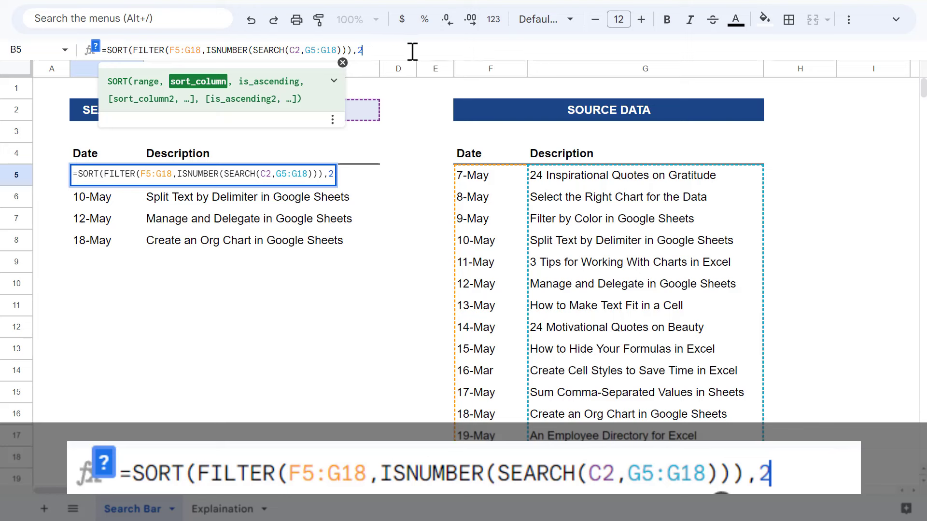
type(",")
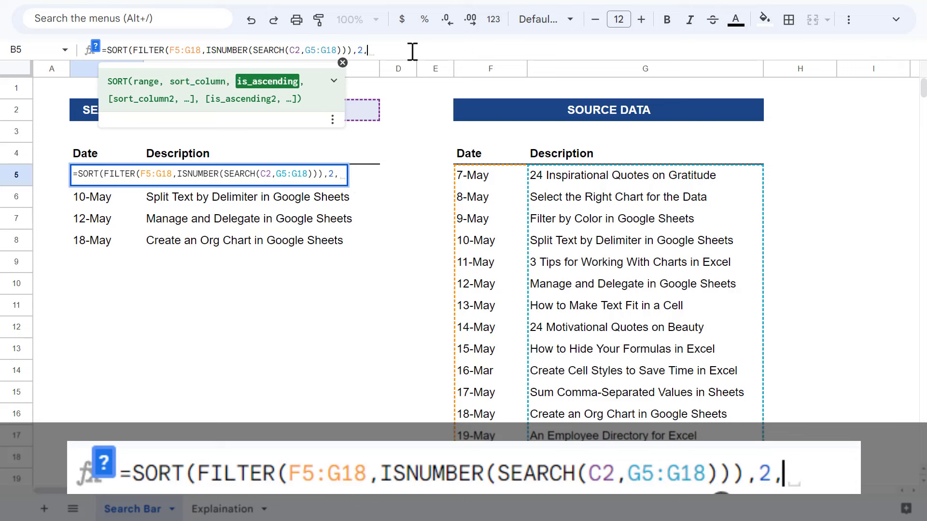
type("TRUE")
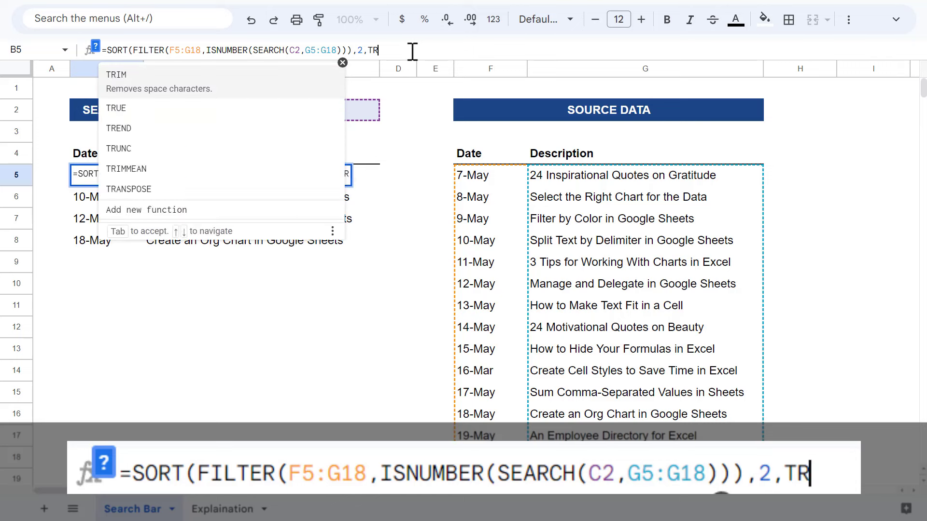
key("BackSpace")
key("BackSpace")
key("BackSpace")
key("BackSpace")
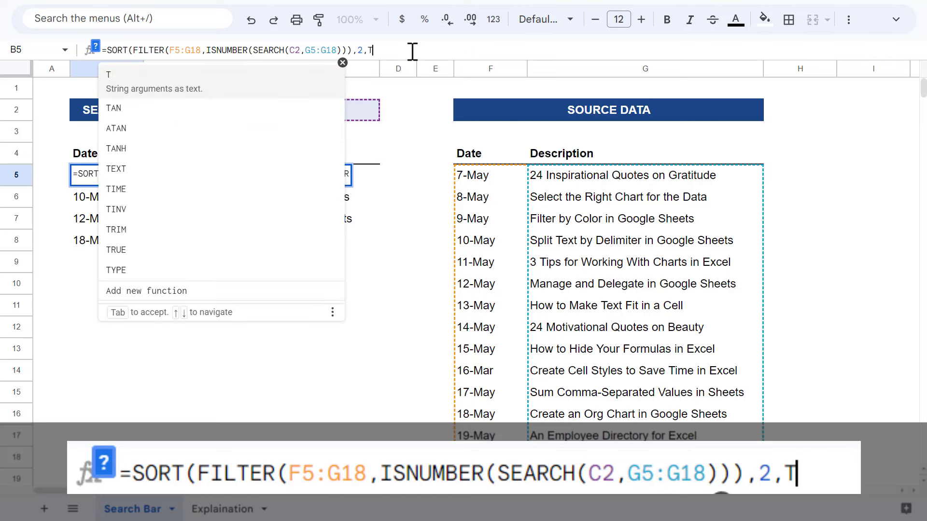
type("FALSE")
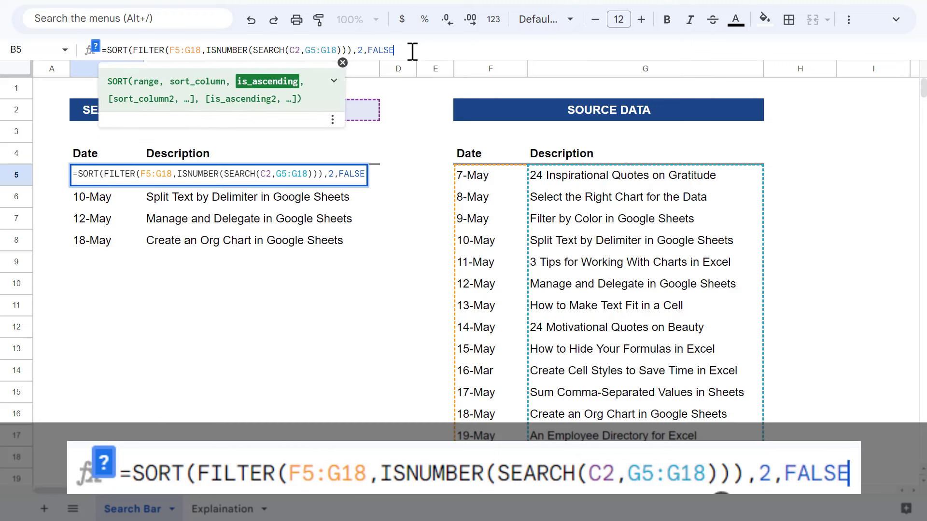
key("BackSpace")
key("BackSpace")
key("BackSpace")
key("BackSpace")
key("BackSpace")
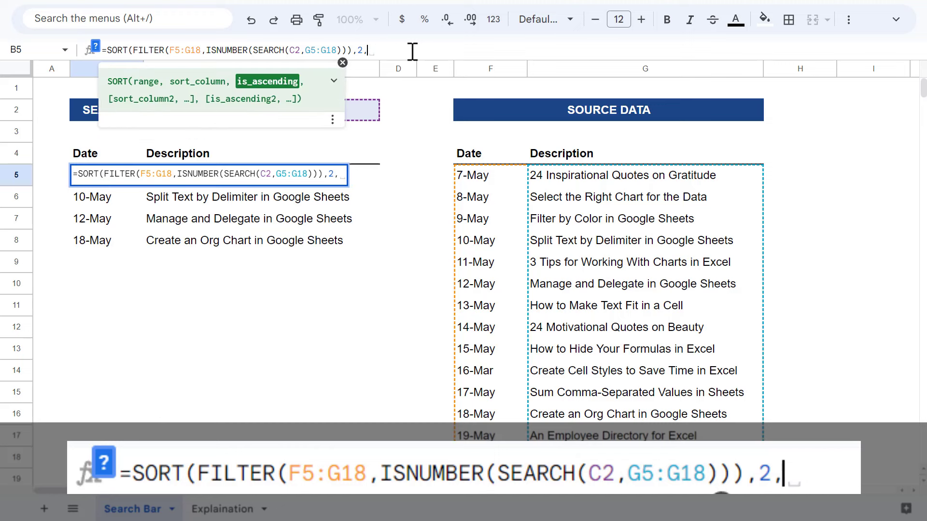
type("TRUE)")
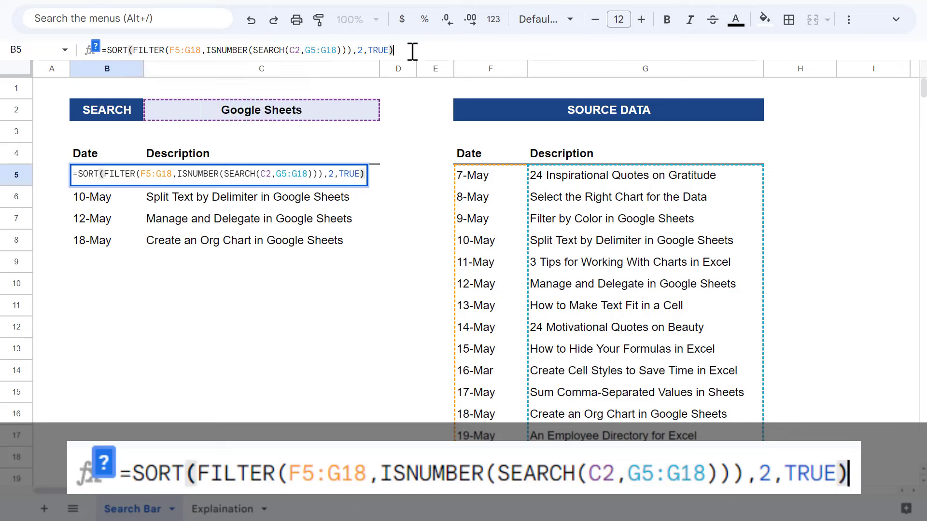
key("Return")
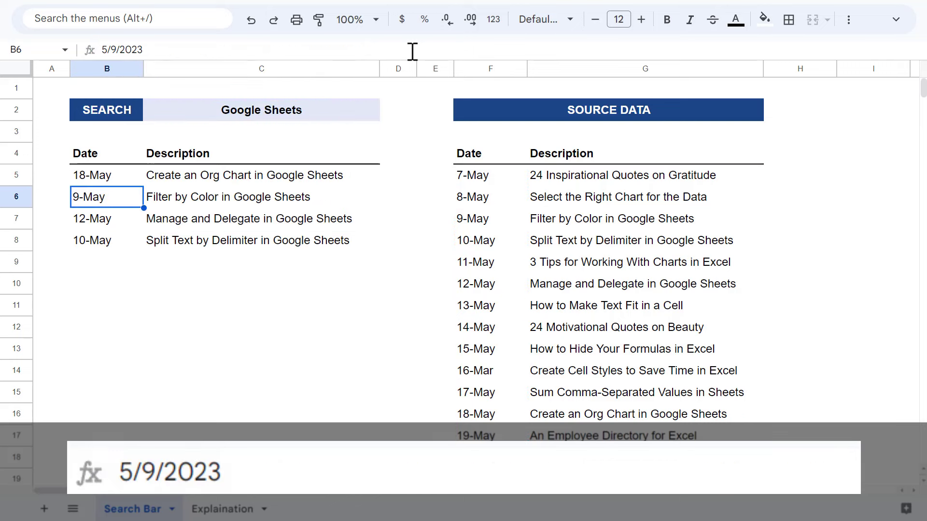
Test the sorted search with the terms 'Excel' and 'Spreadsheet' in C2
left_click(103, 280)
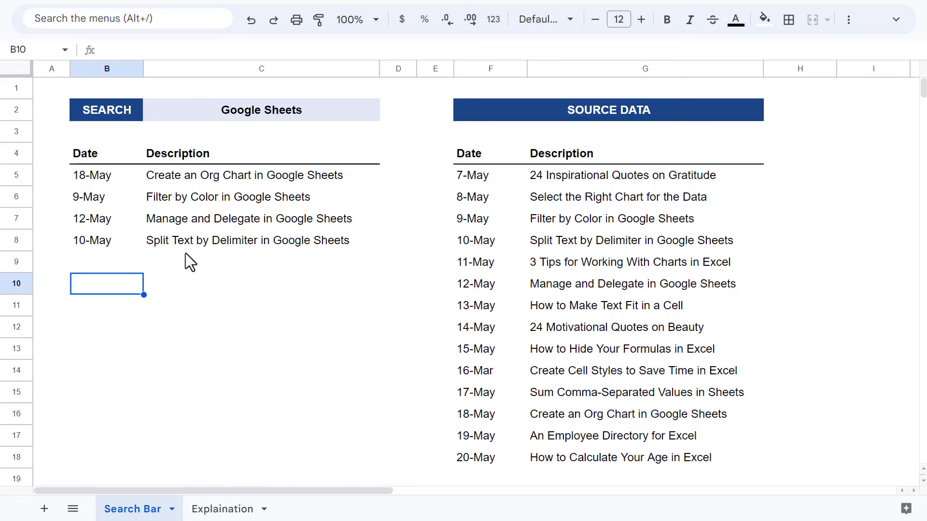
left_click(262, 118)
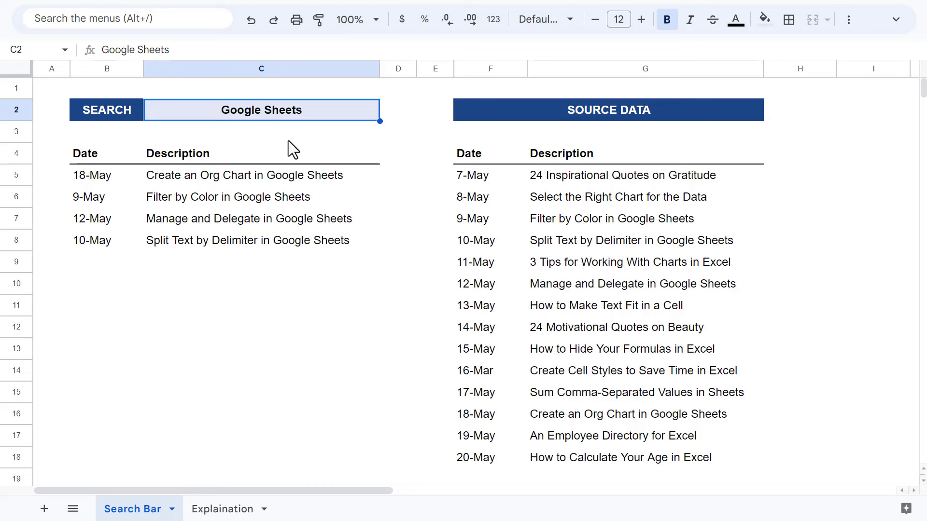
type("Excel")
key("Return")
key("Up")
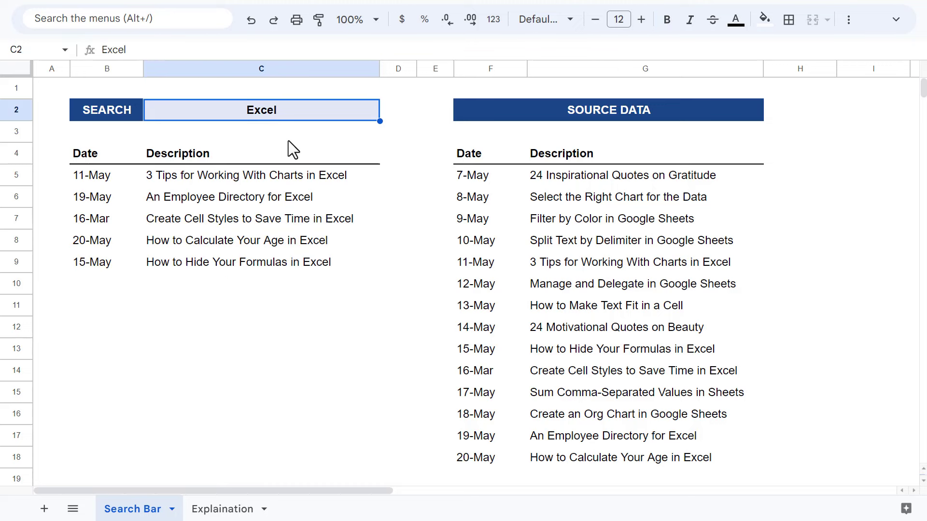
type("Spreadshe")
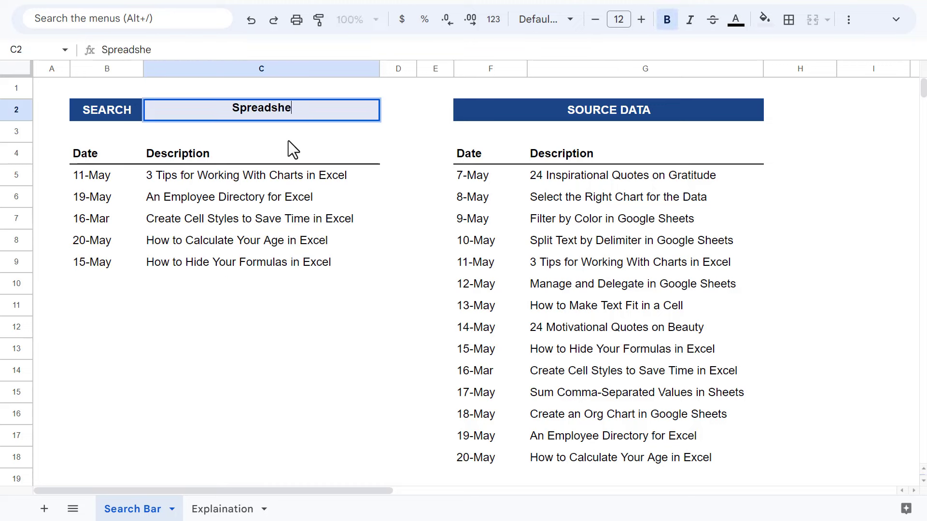
type("et")
key("Return")
Search for 'Text', then clear C2 so all 14 records show sorted
key("Up")
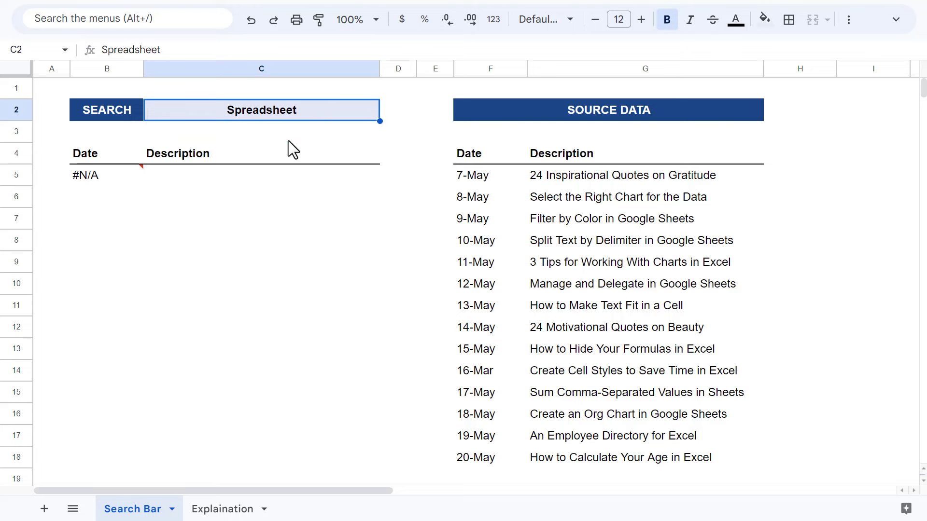
type("Text")
key("Return")
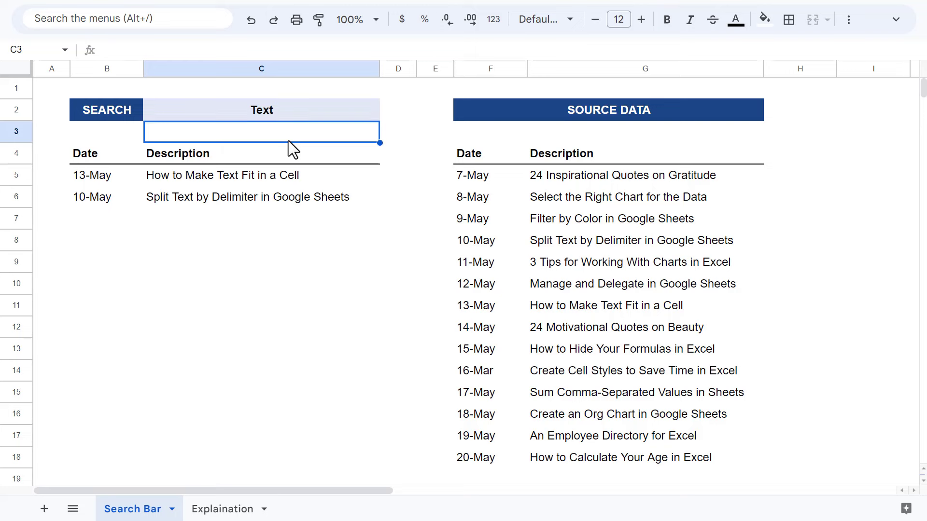
key("Up")
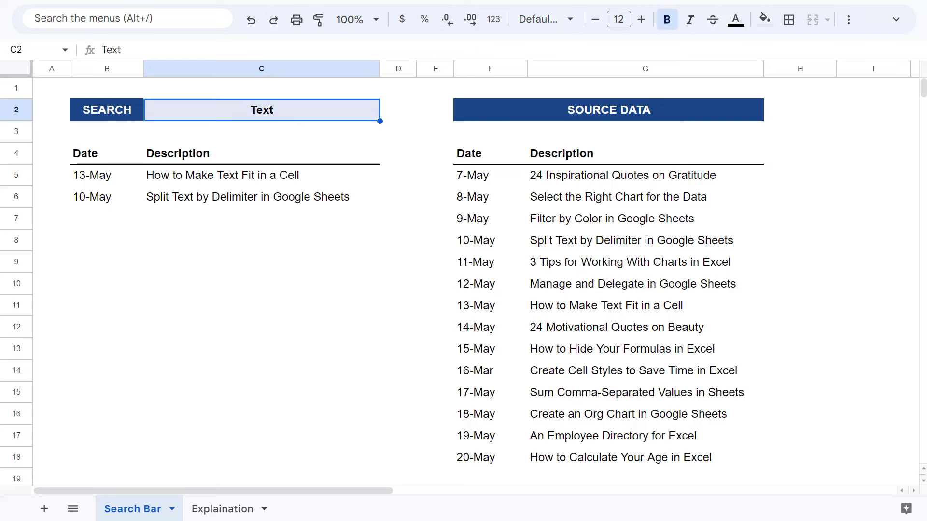
key("Delete")
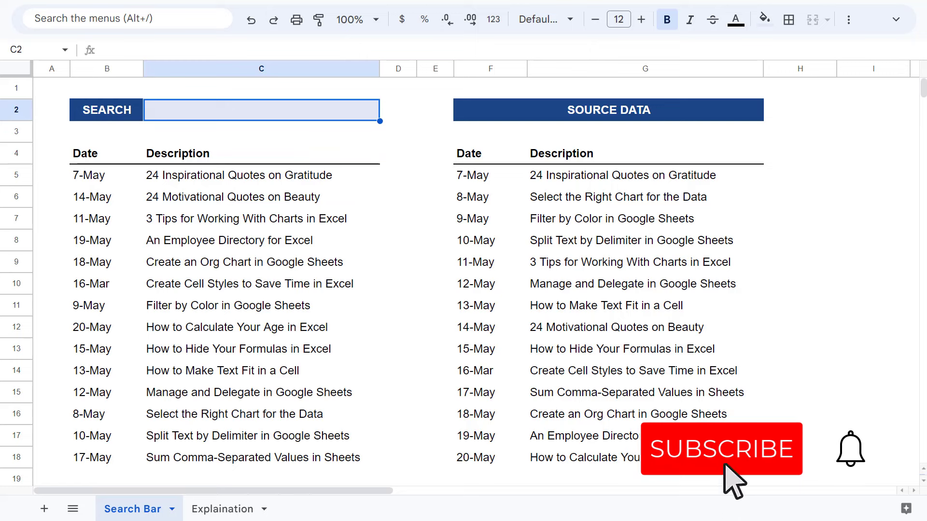